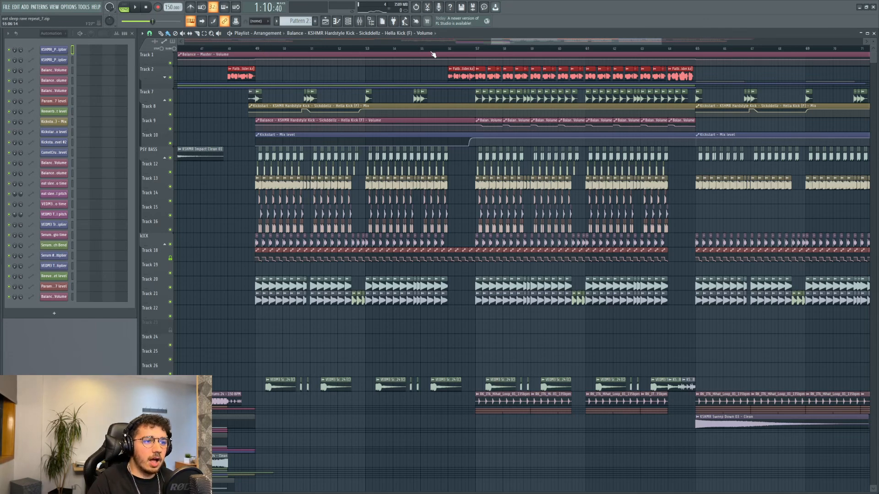
Solo Track 7 with the hardstyle kick and play the drop from just before bar 49.
{"action": "scroll", "coordinate": [234, 180], "scroll_direction": "up", "scroll_amount": 4}
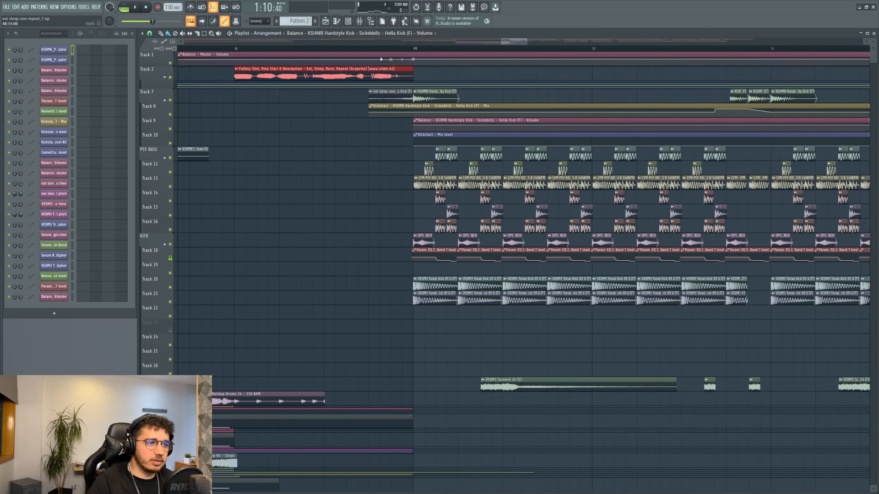
{"action": "scroll", "coordinate": [322, 47], "scroll_direction": "down", "scroll_amount": 2}
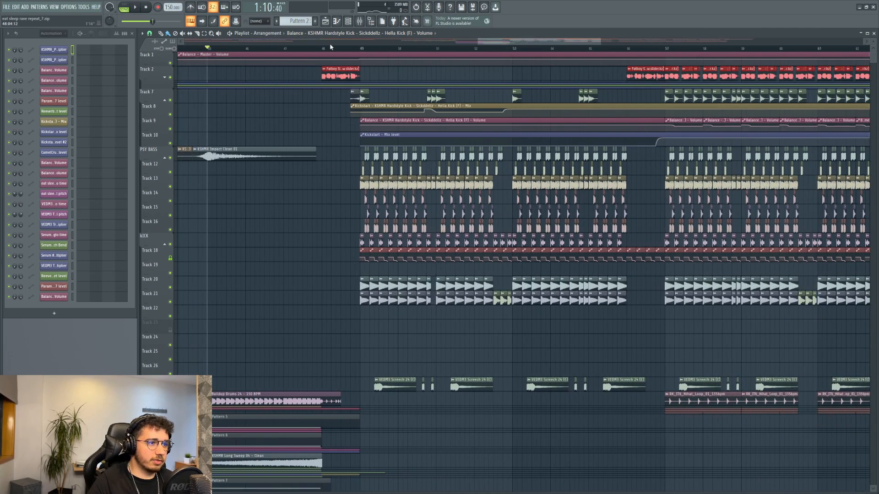
{"action": "left_click", "coordinate": [330, 48]}
{"action": "key", "text": "space"}
{"action": "right_click", "coordinate": [170, 77]}
{"action": "left_click", "coordinate": [166, 78]}
{"action": "key", "text": "space"}
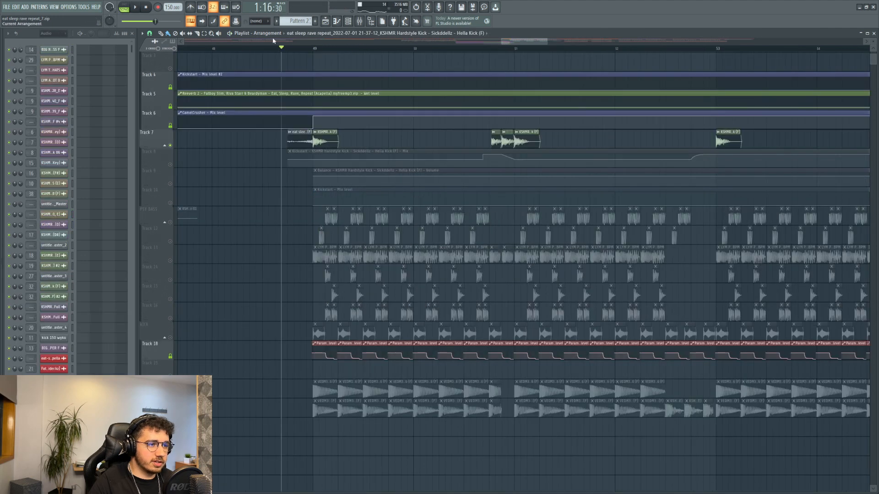
{"action": "key", "text": "space"}
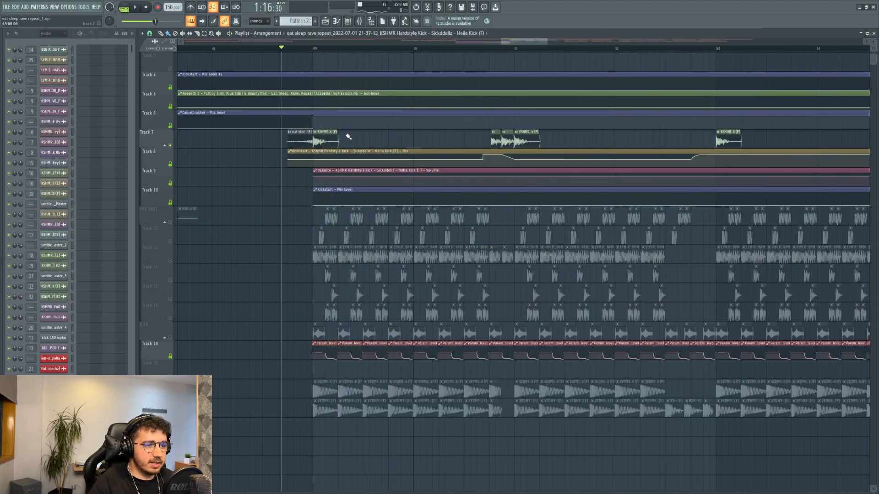
Inspect the sample settings of the reversed kick clip before bar 49 on Track 7, and play it leading into the kick.
{"action": "left_click_drag", "start_coordinate": [348, 136], "coordinate": [401, 146]}
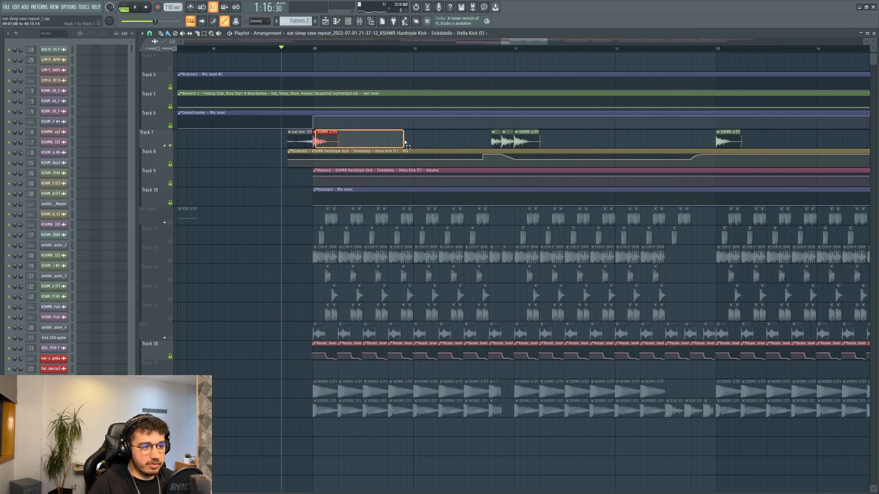
{"action": "double_click", "coordinate": [300, 137]}
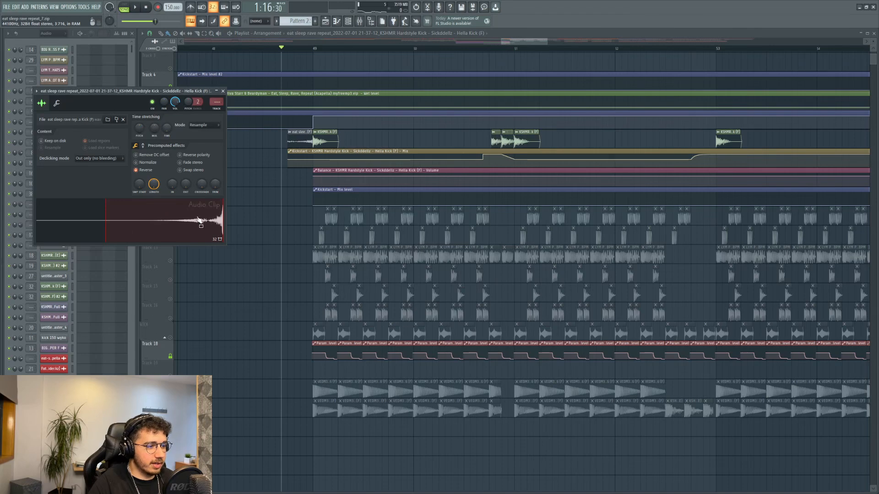
{"action": "key", "text": "Escape"}
{"action": "key", "text": "space"}
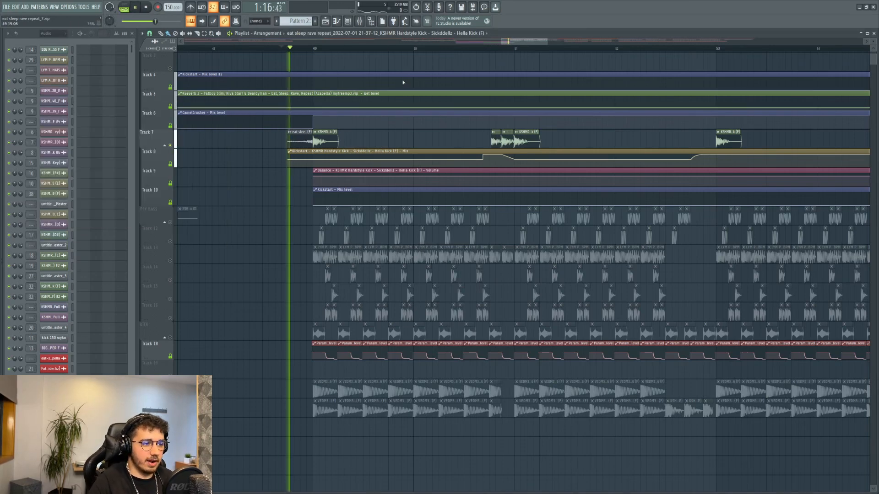
{"action": "key", "text": "space"}
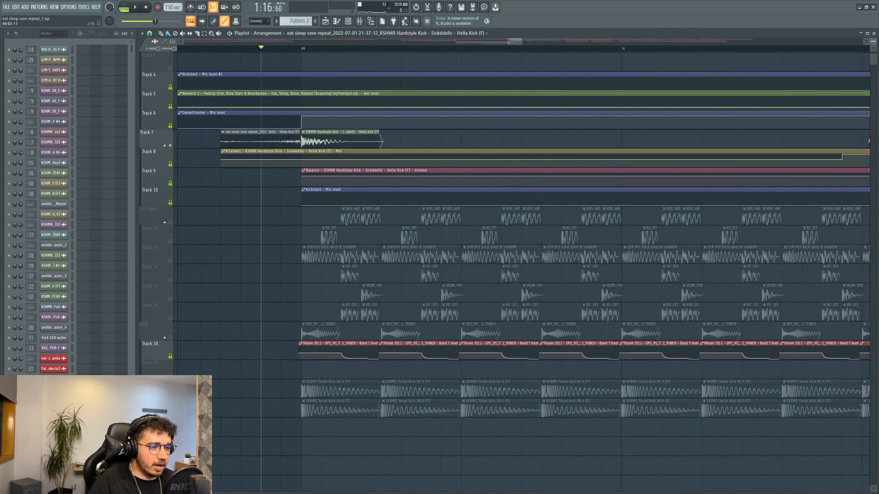
Mute Track 7, unmute PSY BASS and Tracks 12 to 16, and play the full psy bass layering.
{"action": "left_click", "coordinate": [169, 145]}
{"action": "left_click", "coordinate": [170, 222]}
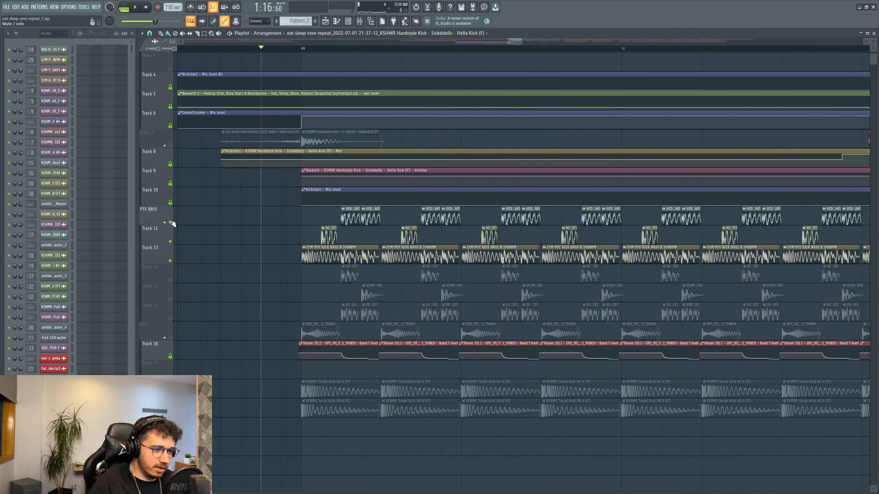
{"action": "left_click", "coordinate": [170, 280]}
{"action": "left_click", "coordinate": [170, 299]}
{"action": "left_click", "coordinate": [170, 318]}
{"action": "key", "text": "space"}
{"action": "scroll", "coordinate": [398, 62], "scroll_direction": "down", "scroll_amount": 2}
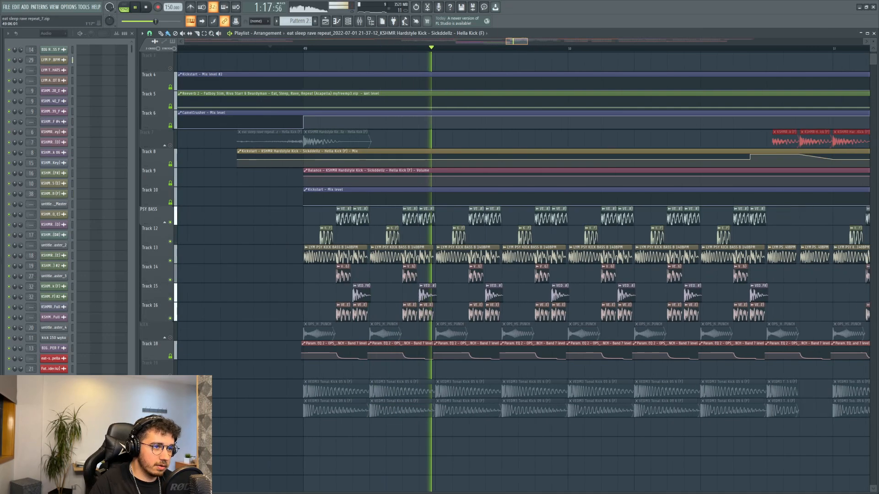
{"action": "key", "text": "space"}
Mute PSY BASS, Track 13 and Track 16, and play only the bass layers on Tracks 12, 14 and 15.
{"action": "scroll", "coordinate": [232, 257], "scroll_direction": "up", "scroll_amount": 2}
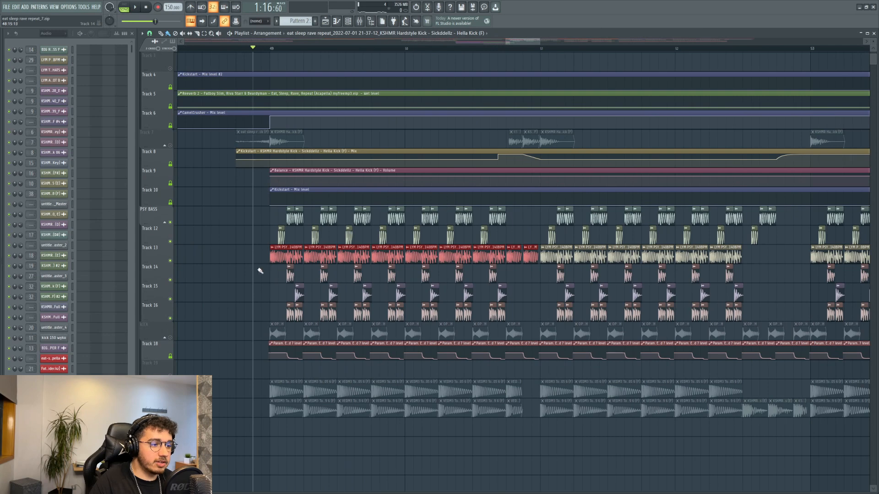
{"action": "scroll", "coordinate": [261, 271], "scroll_direction": "up", "scroll_amount": 2}
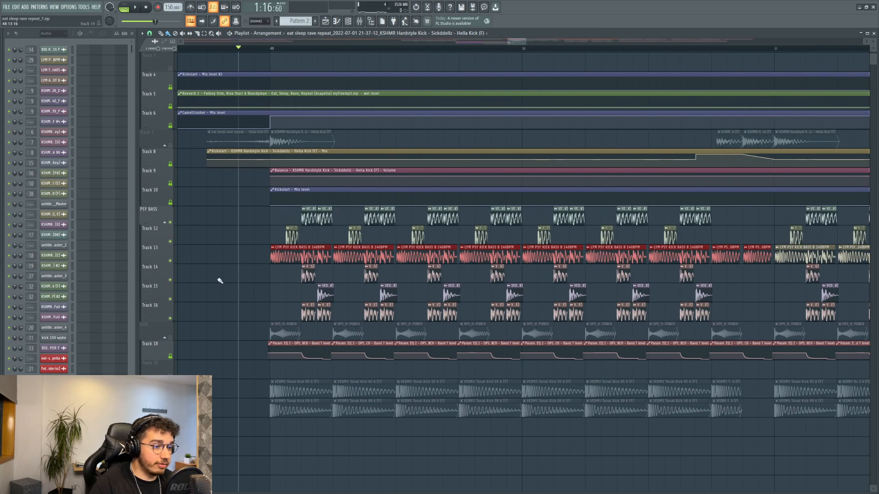
{"action": "left_click", "coordinate": [171, 299]}
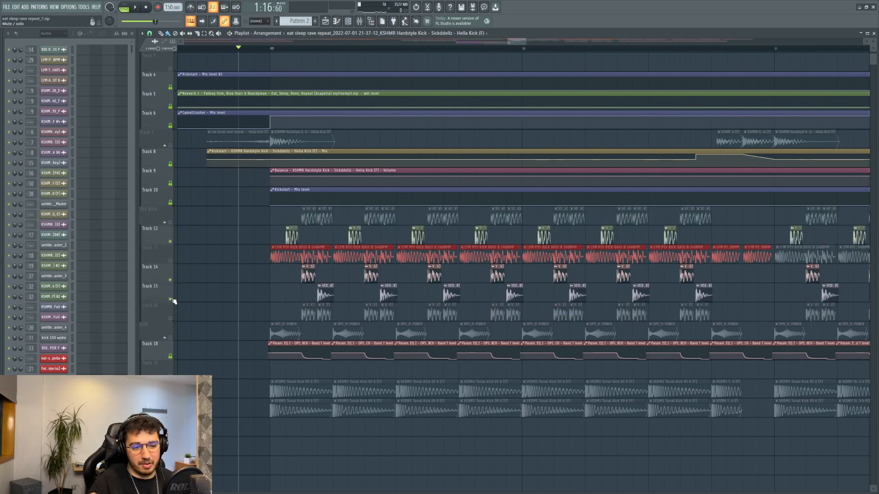
{"action": "key", "text": "space"}
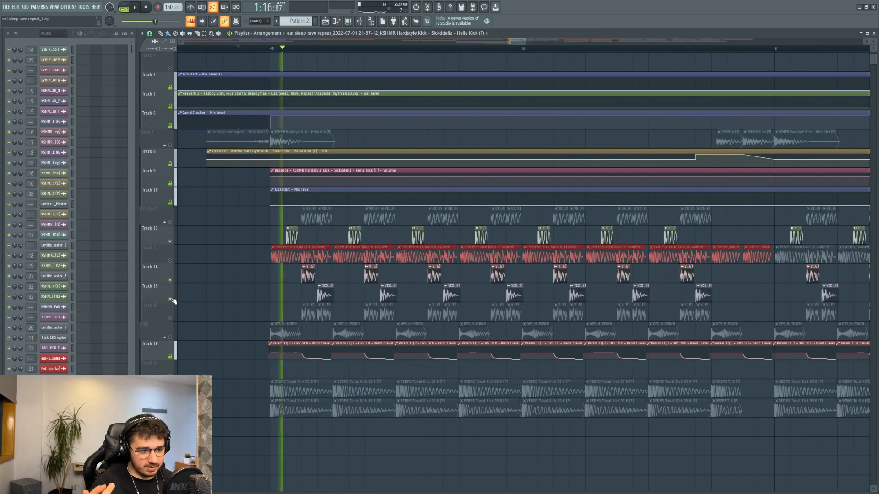
{"action": "key", "text": "space"}
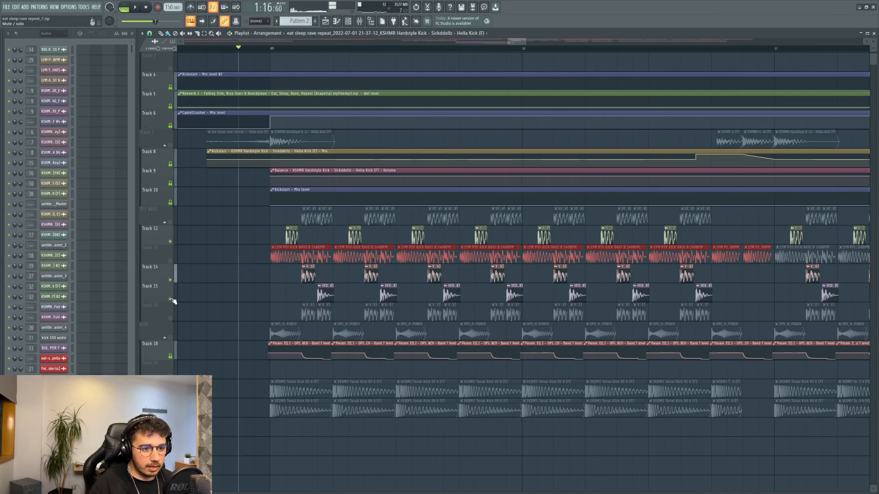
Unmute Track 16 and PSY BASS, and play the PSY BASS track in solo from just before bar 49.
{"action": "left_click", "coordinate": [170, 317]}
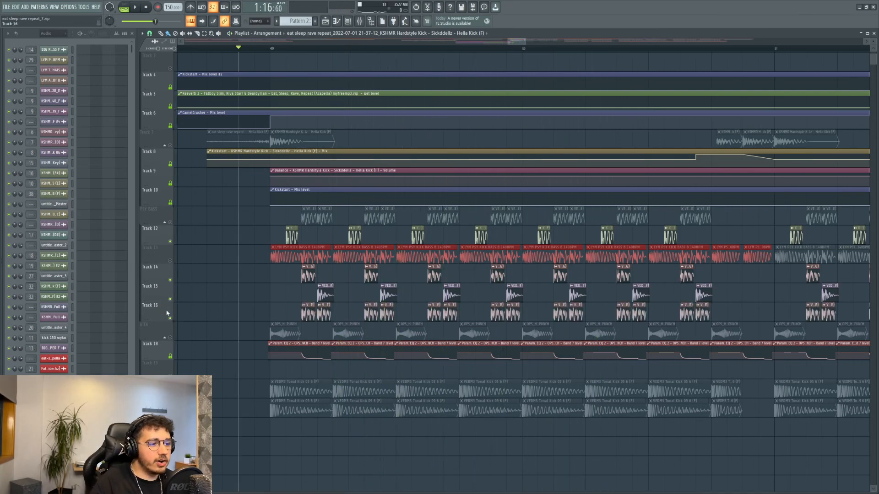
{"action": "left_click", "coordinate": [172, 223]}
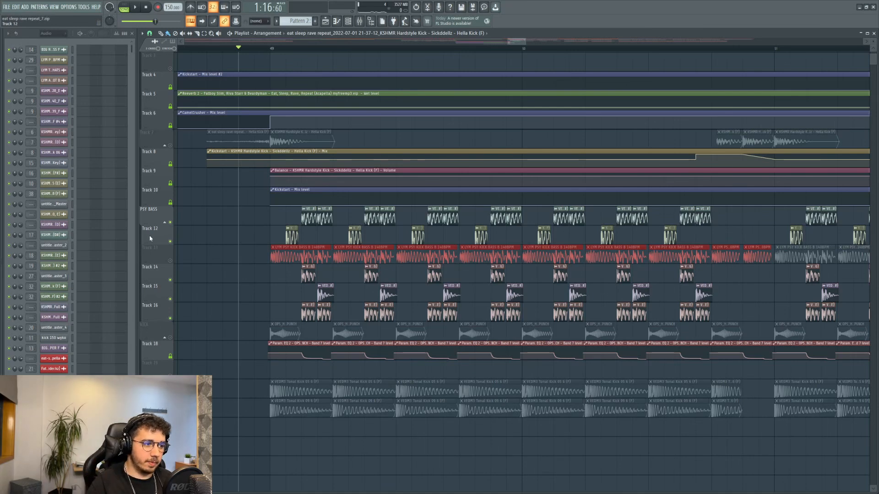
{"action": "left_click", "coordinate": [170, 222]}
{"action": "key", "text": "space"}
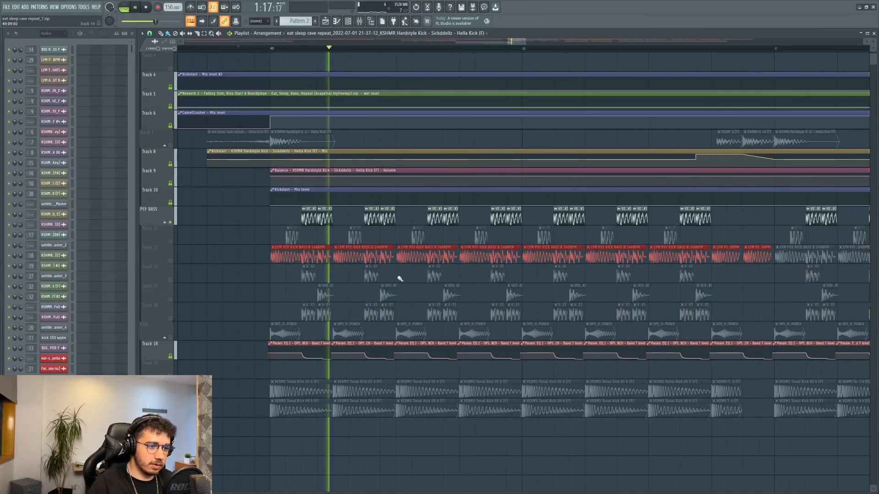
{"action": "key", "text": "space"}
Solo Track 16 and play its bass layer on its own.
{"action": "left_click", "coordinate": [170, 319]}
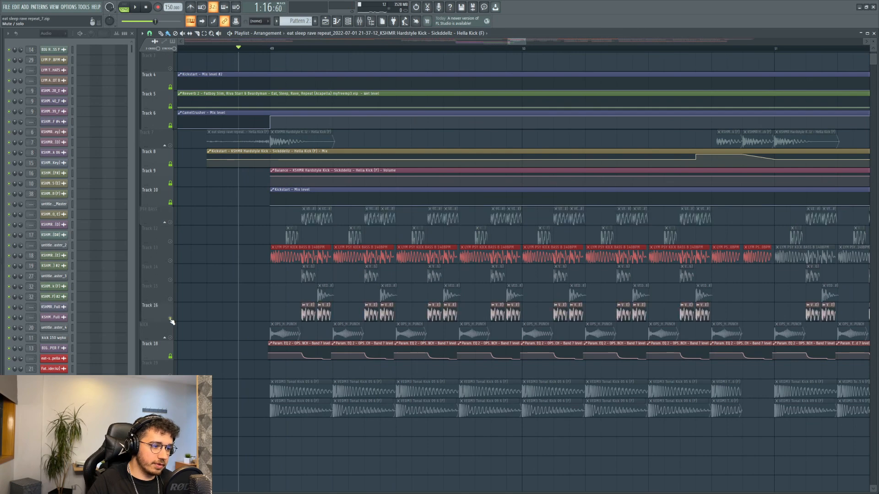
{"action": "key", "text": "space"}
{"action": "key", "text": "space"}
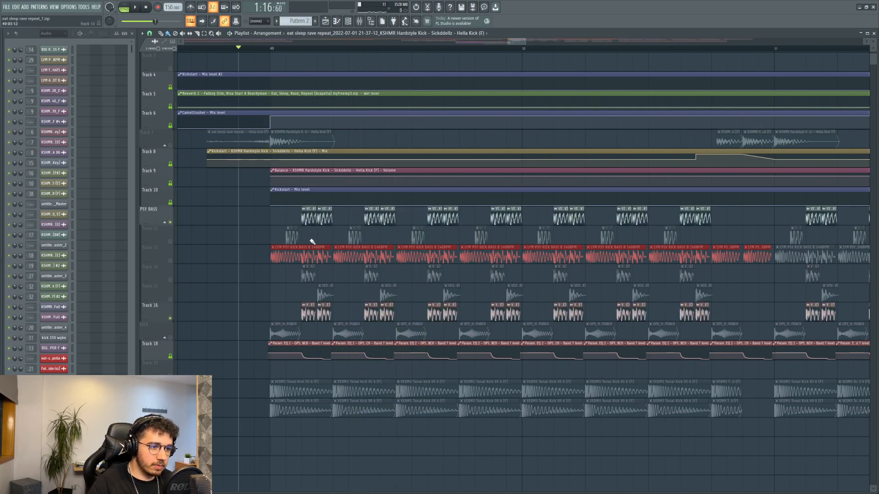
Play PSY BASS together with Track 16, and unmute the KICK track during playback.
{"action": "key", "text": "space"}
{"action": "left_click", "coordinate": [171, 338]}
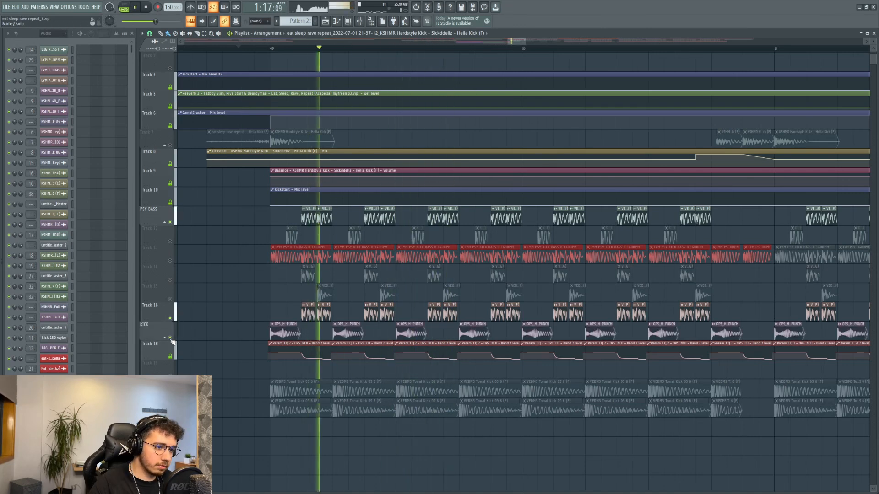
{"action": "key", "text": "space"}
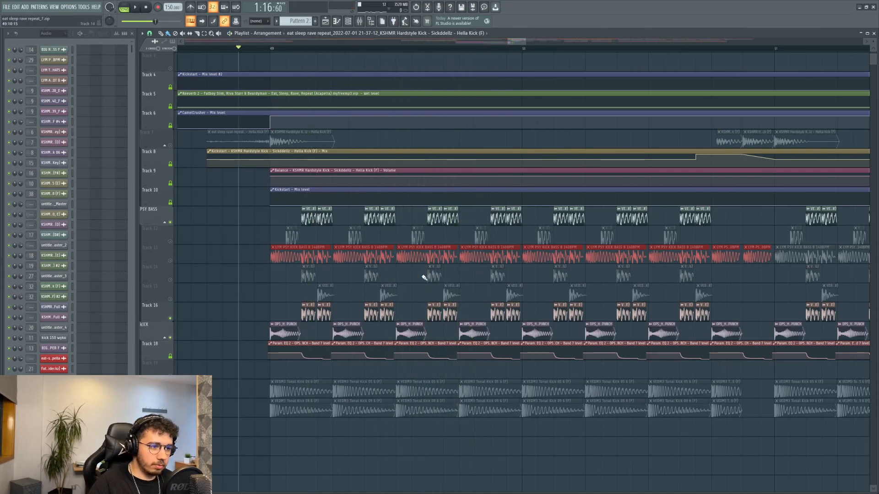
Unmute Tracks 12, 14 and 15, and play these bass layers with PSY BASS, Track 16 and the kick.
{"action": "left_click", "coordinate": [170, 241]}
{"action": "left_click", "coordinate": [170, 280]}
{"action": "left_click", "coordinate": [170, 300]}
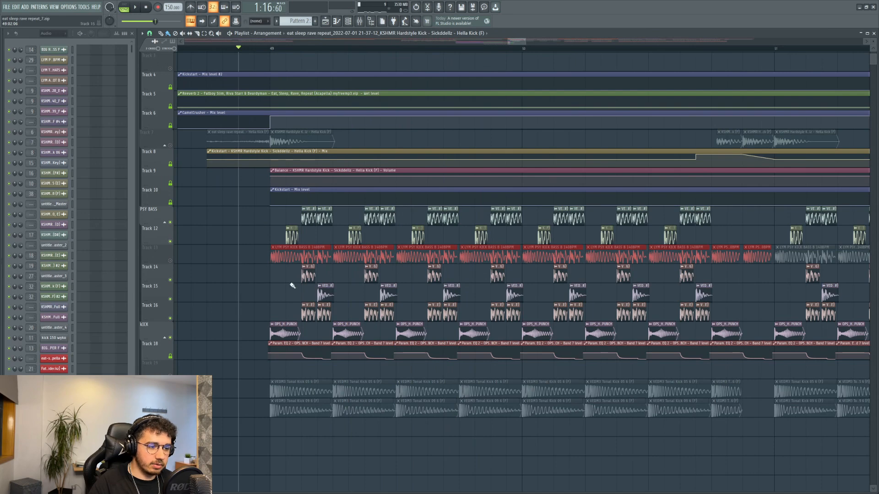
{"action": "scroll", "coordinate": [311, 229], "scroll_direction": "down", "scroll_amount": 2}
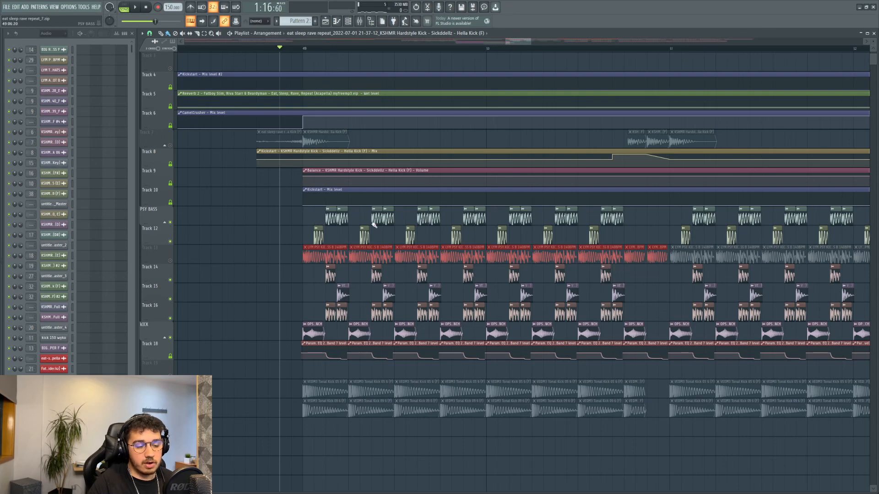
{"action": "key", "text": "space"}
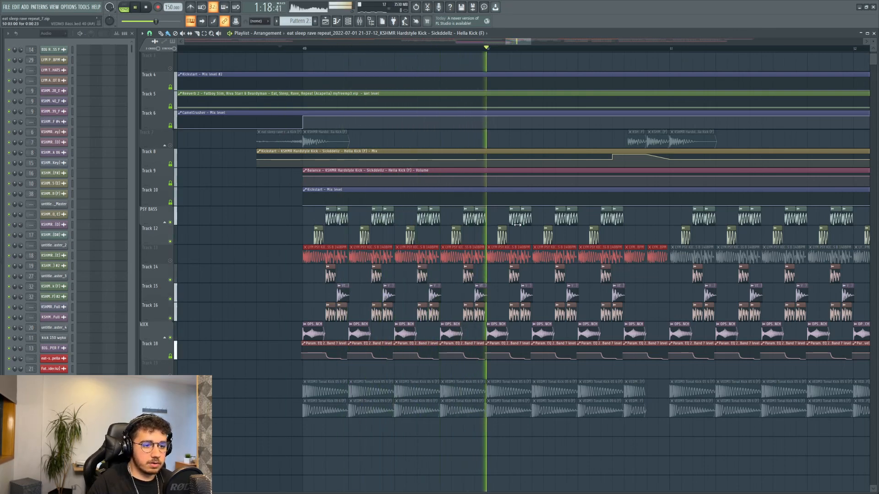
{"action": "key", "text": "space"}
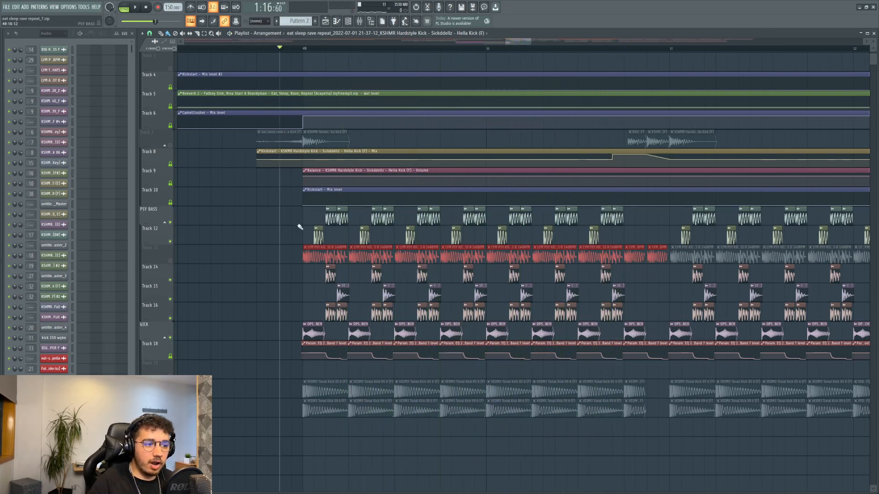
Unmute Track 13 and play the complete psy bass layers together with the kick.
{"action": "left_click", "coordinate": [171, 260]}
{"action": "key", "text": "space"}
{"action": "left_click_drag", "start_coordinate": [432, 55], "coordinate": [439, 65]}
{"action": "scroll", "coordinate": [320, 270], "scroll_direction": "down", "scroll_amount": 2}
{"action": "key", "text": "space"}
{"action": "scroll", "coordinate": [366, 275], "scroll_direction": "down", "scroll_amount": 2}
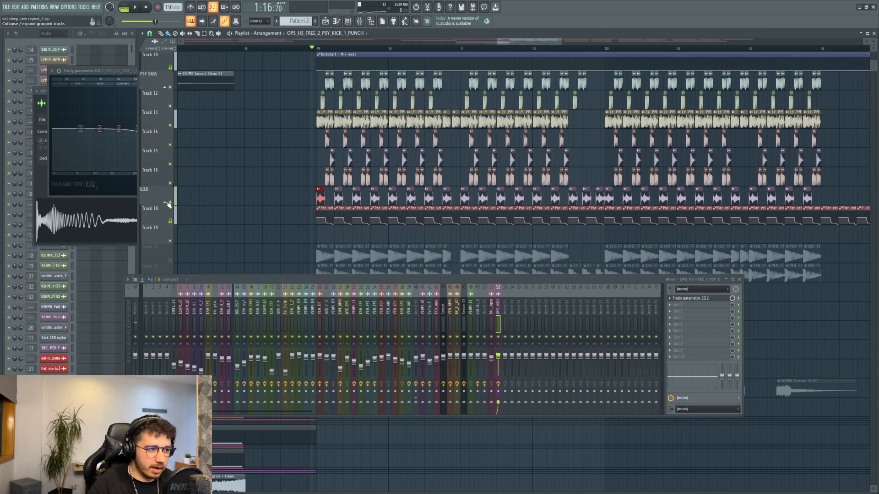
Solo the KICK track and play the punch kick alone from just before bar 49.
{"action": "right_click", "coordinate": [171, 203]}
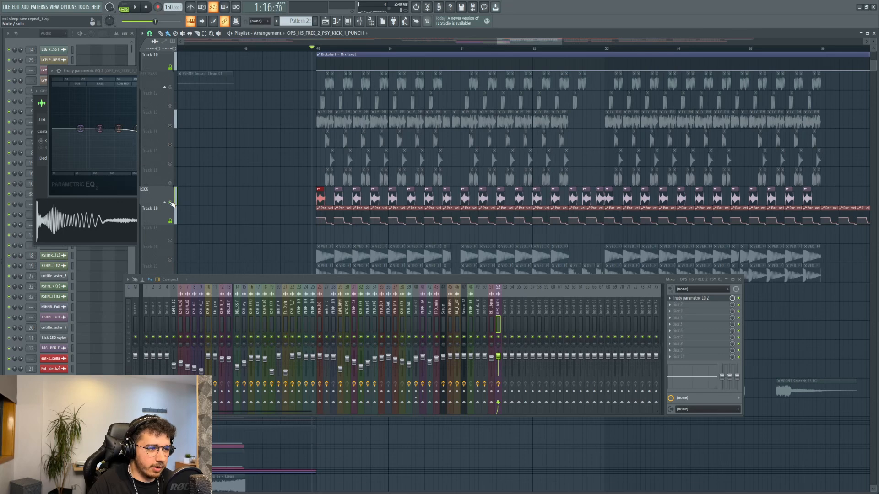
{"action": "key", "text": "space"}
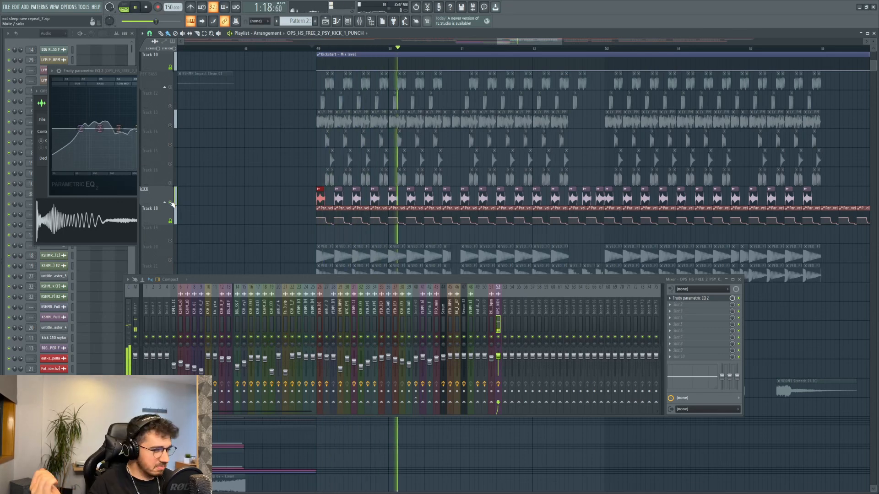
{"action": "key", "text": "space"}
Unmute the whole PSY BASS group and play it together with the kick.
{"action": "left_click", "coordinate": [165, 87]}
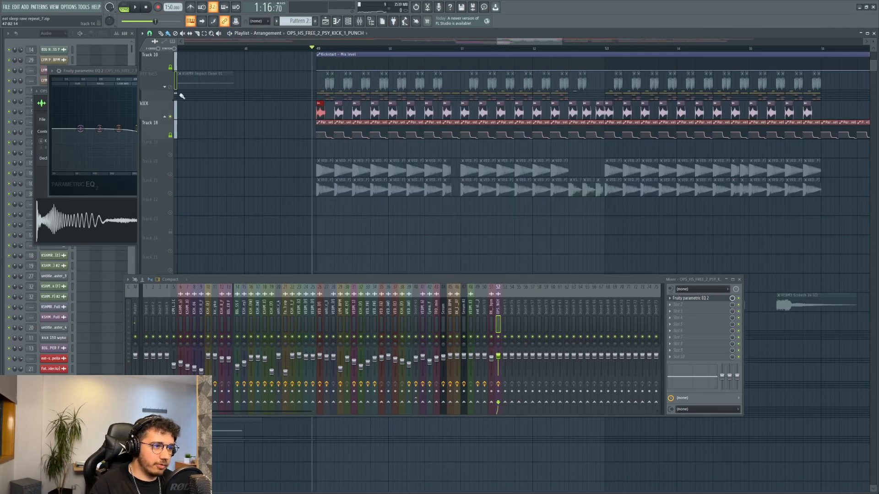
{"action": "left_click", "coordinate": [172, 88]}
{"action": "key", "text": "space"}
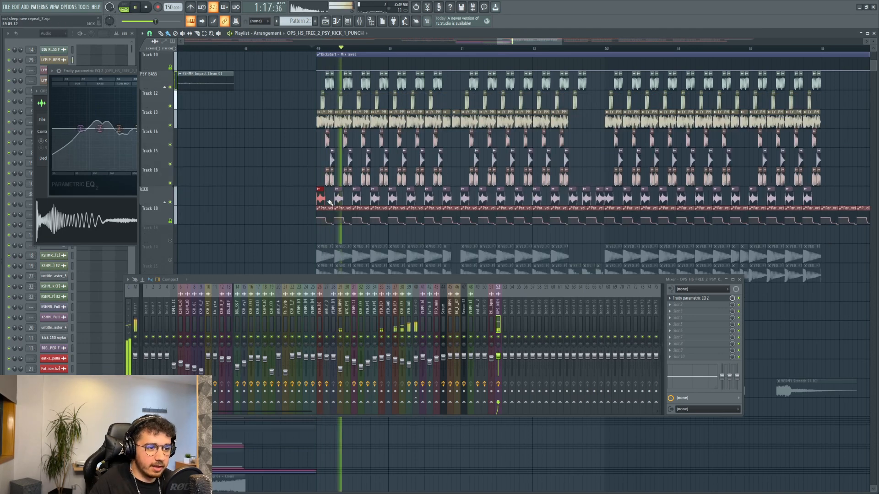
{"action": "key", "text": "space"}
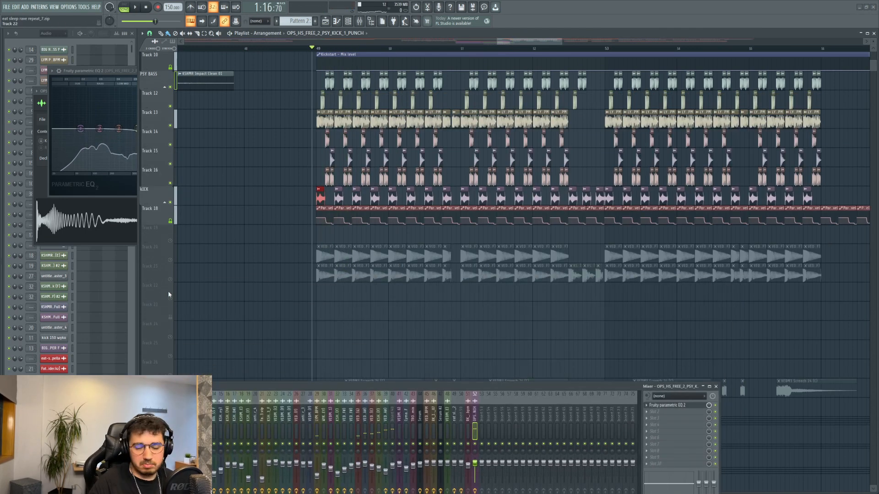
Solo Track 20, unmute Track 21, and play the two tonal kick layers together.
{"action": "right_click", "coordinate": [170, 260]}
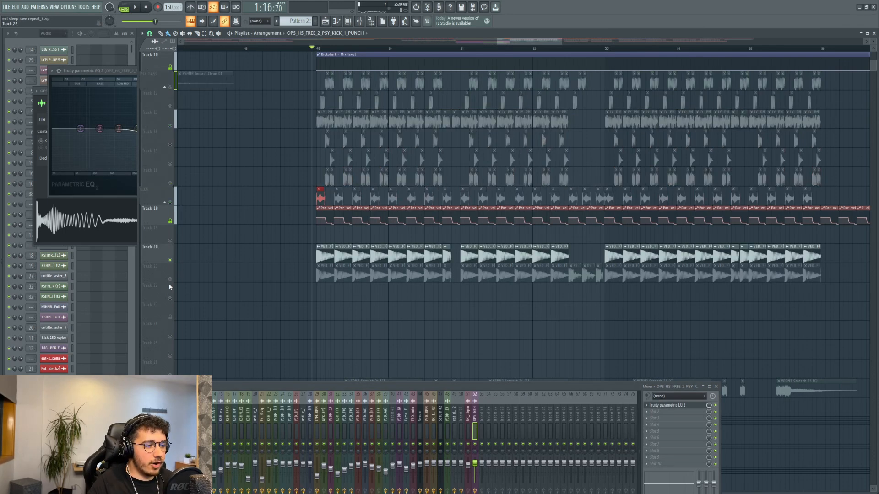
{"action": "left_click", "coordinate": [169, 279]}
{"action": "key", "text": "space"}
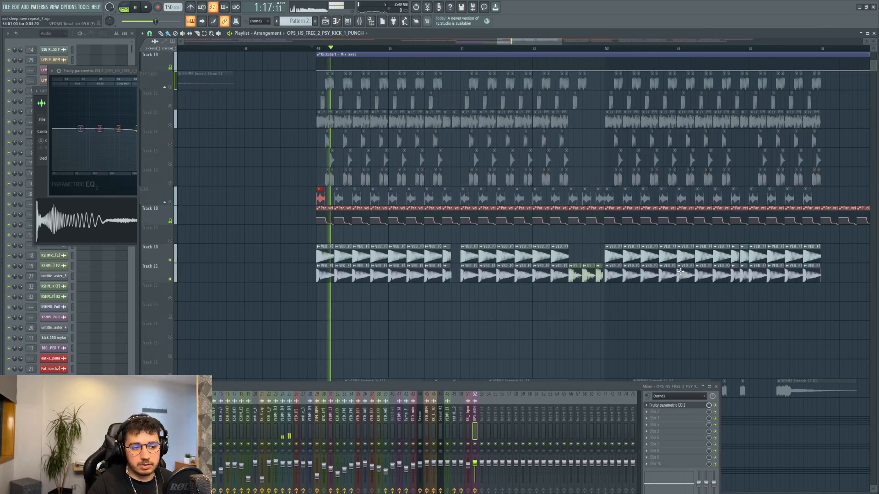
{"action": "key", "text": "space"}
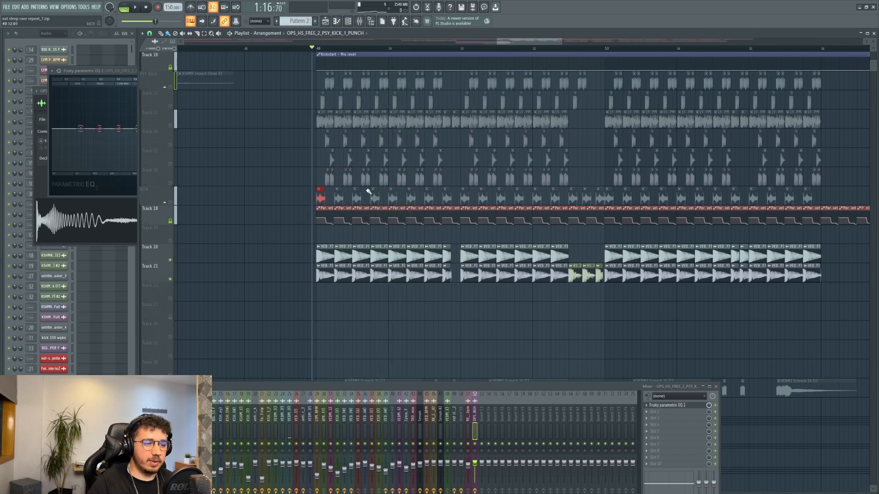
Select the tonal kick clips on Tracks 20 and 21 across bars 49 and 50, then unmute KICK and play them together.
{"action": "left_click_drag", "start_coordinate": [313, 259], "coordinate": [340, 283]}
{"action": "scroll", "coordinate": [338, 281], "scroll_direction": "up", "scroll_amount": 4}
{"action": "left_click_drag", "start_coordinate": [277, 255], "coordinate": [314, 298]}
{"action": "left_click", "coordinate": [323, 254], "text": "ctrl"}
{"action": "left_click_drag", "start_coordinate": [323, 255], "coordinate": [612, 300]}
{"action": "left_click", "coordinate": [171, 202]}
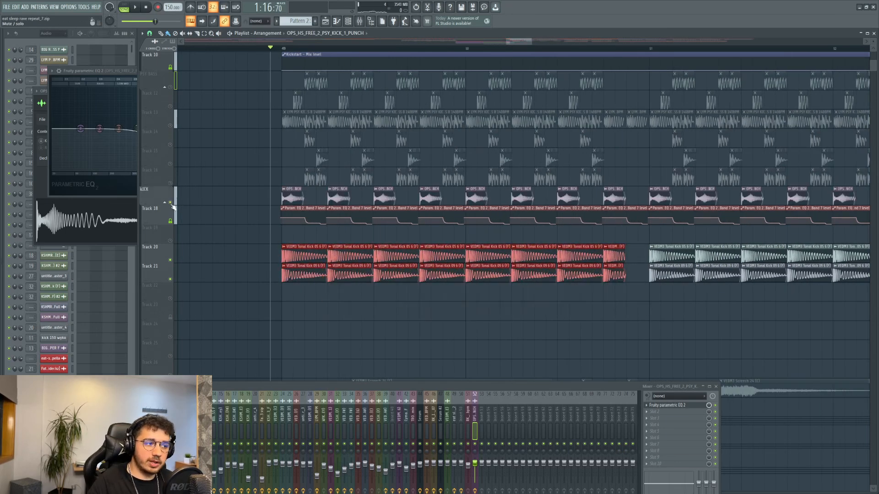
{"action": "key", "text": "space"}
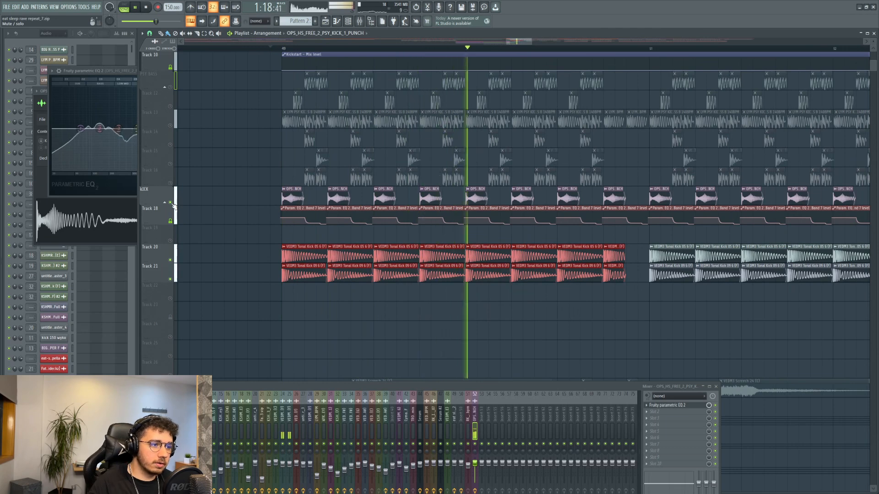
Unmute the PSY BASS group and play all its layers with the punch kick and tonal kicks.
{"action": "left_click", "coordinate": [170, 87]}
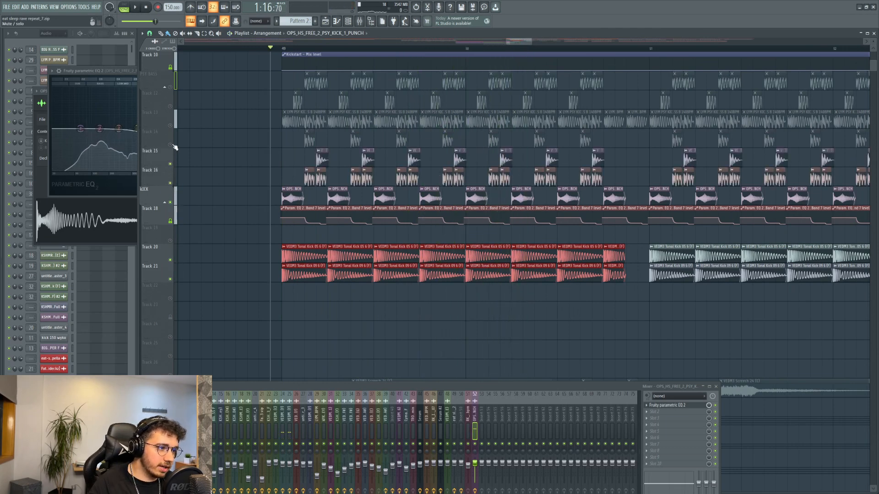
{"action": "left_click", "coordinate": [355, 47]}
{"action": "scroll", "coordinate": [354, 47], "scroll_direction": "down", "scroll_amount": 3}
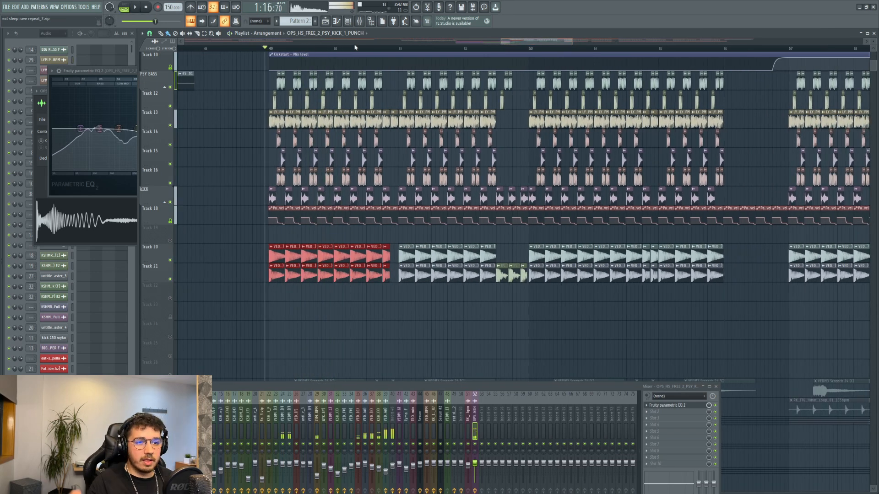
{"action": "key", "text": "space"}
Select the psy bass clips in the first half of the drop, then unmute the SCREECH track and play it with the other layers.
{"action": "scroll", "coordinate": [327, 205], "scroll_direction": "up", "scroll_amount": 5}
{"action": "left_click", "coordinate": [326, 206]}
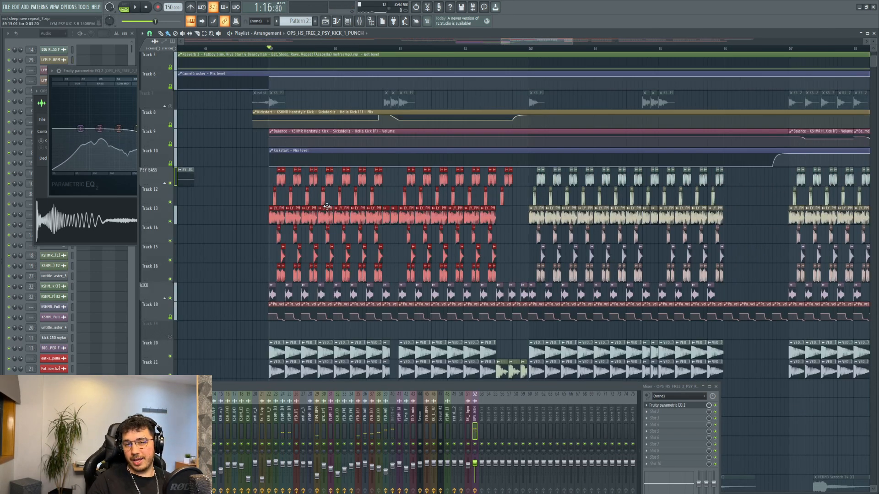
{"action": "scroll", "coordinate": [327, 206], "scroll_direction": "down", "scroll_amount": 12}
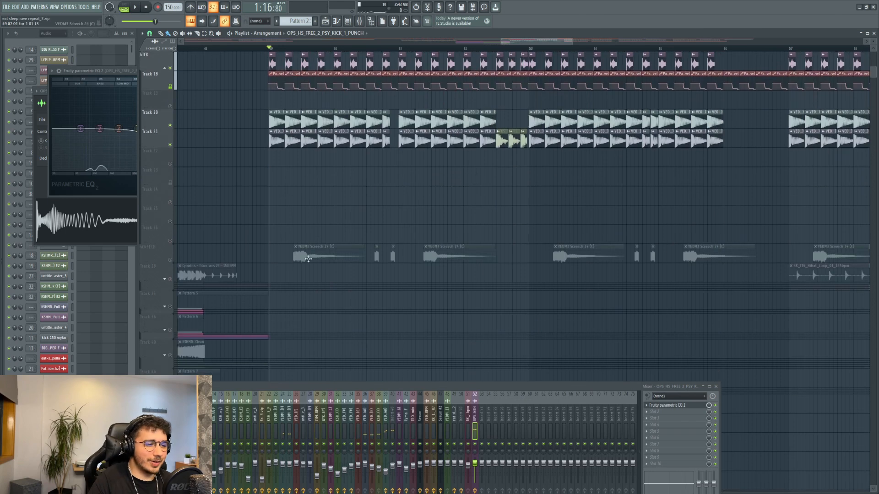
{"action": "key", "text": "space"}
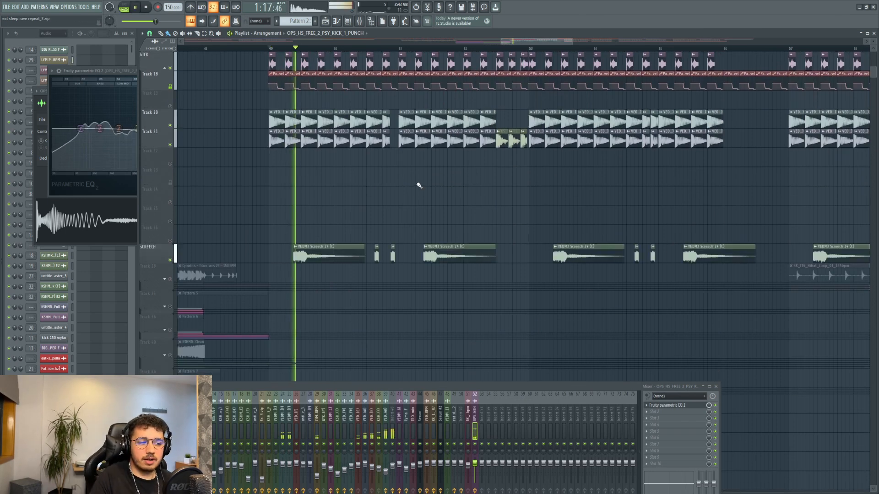
Unmute Track 7 and play its hardstyle kick hits over the kick, psy bass and screech layers.
{"action": "scroll", "coordinate": [416, 182], "scroll_direction": "up", "scroll_amount": 6}
{"action": "scroll", "coordinate": [417, 182], "scroll_direction": "up", "scroll_amount": 9}
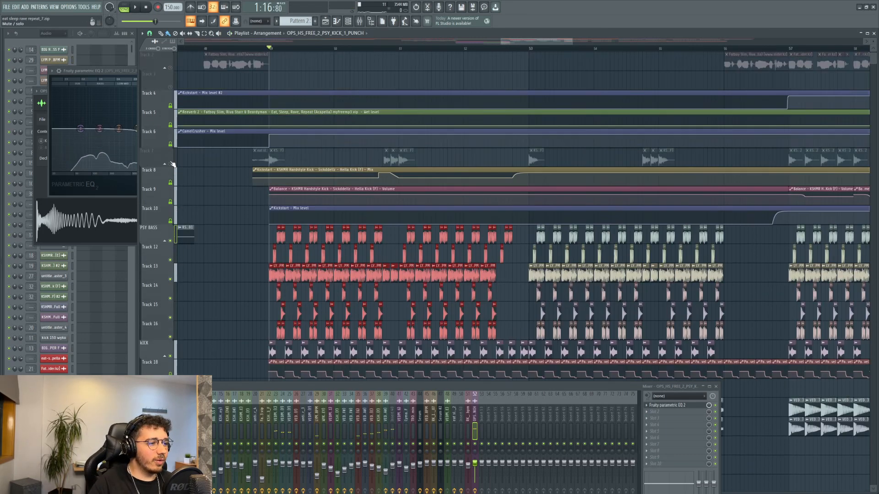
{"action": "scroll", "coordinate": [259, 49], "scroll_direction": "down", "scroll_amount": 3}
{"action": "key", "text": "space"}
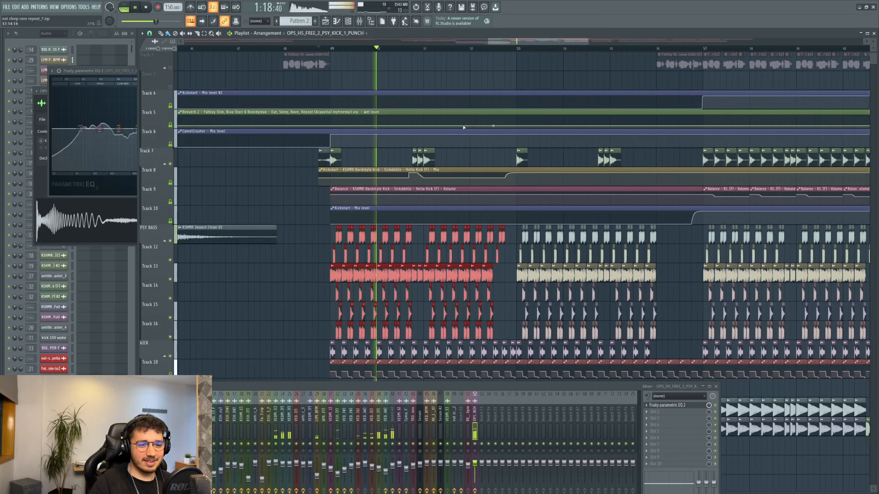
{"action": "scroll", "coordinate": [453, 215], "scroll_direction": "down", "scroll_amount": 13}
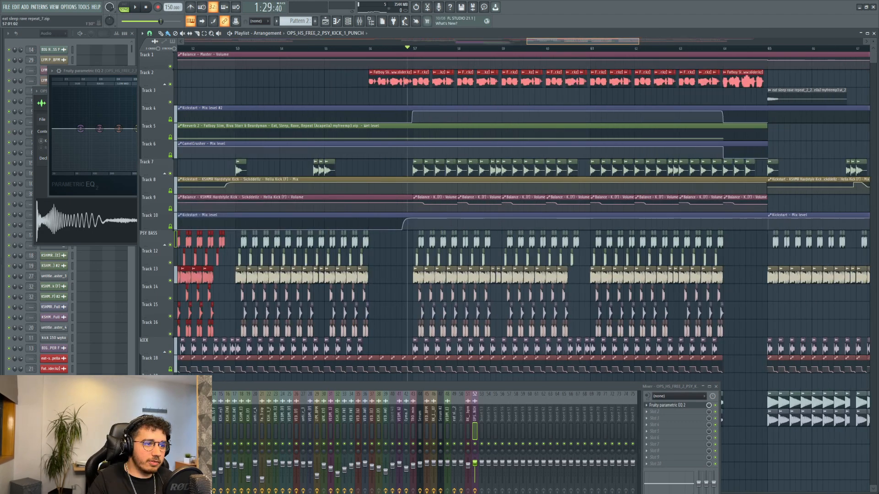
Solo Track 7, select its hardstyle kick clips from bar 57 onward and open the kick's channel settings.
{"action": "scroll", "coordinate": [415, 49], "scroll_direction": "down", "scroll_amount": 1}
{"action": "left_click", "coordinate": [417, 49]}
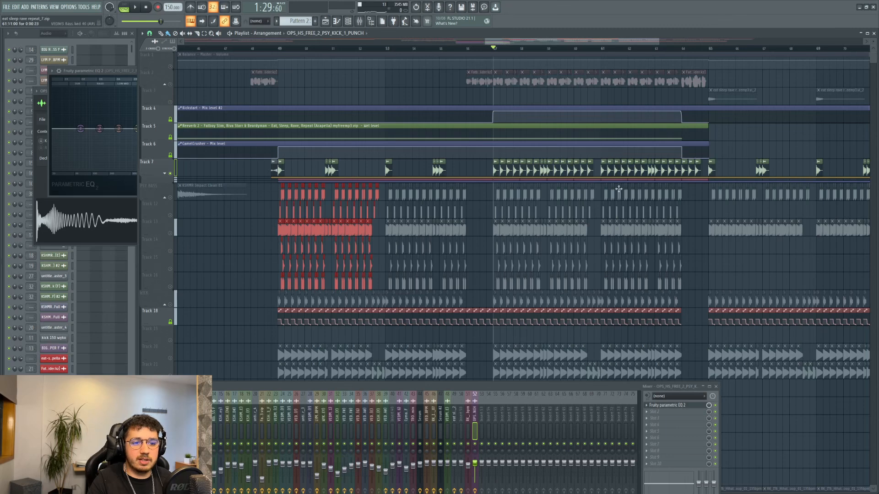
{"action": "left_click_drag", "start_coordinate": [701, 169], "coordinate": [486, 169]}
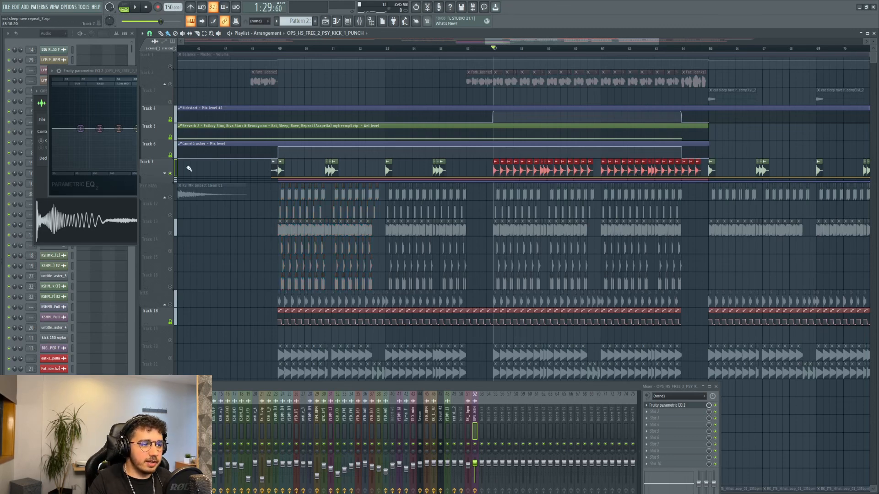
{"action": "double_click", "coordinate": [500, 175]}
Solo mixer insert 32 and play the KSHMR hardstyle kick on its own from bar 57.
{"action": "key", "text": "space"}
{"action": "left_click_drag", "start_coordinate": [353, 388], "coordinate": [262, 261]}
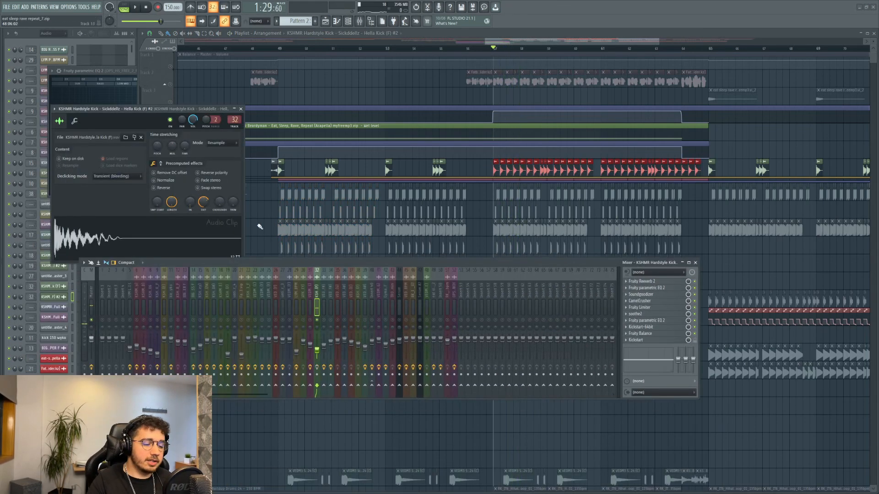
{"action": "key", "text": "space"}
{"action": "key", "text": "space"}
{"action": "left_click", "coordinate": [319, 367]}
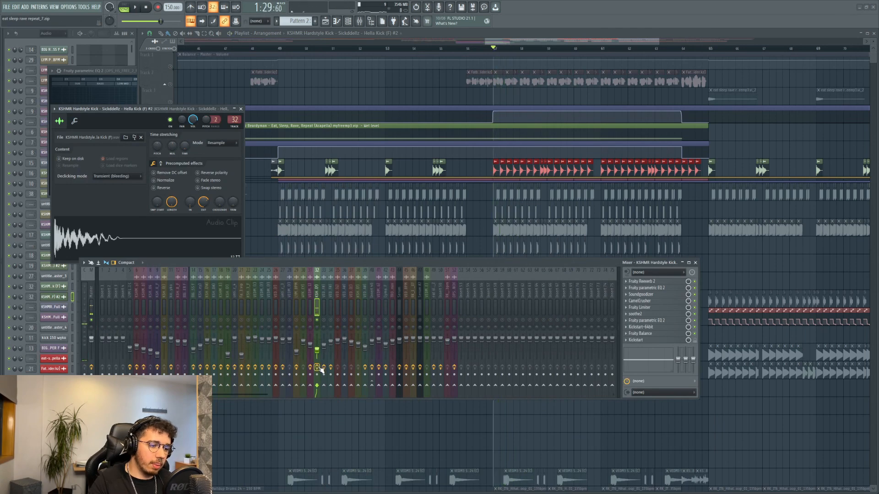
{"action": "key", "text": "space"}
{"action": "key", "text": "space"}
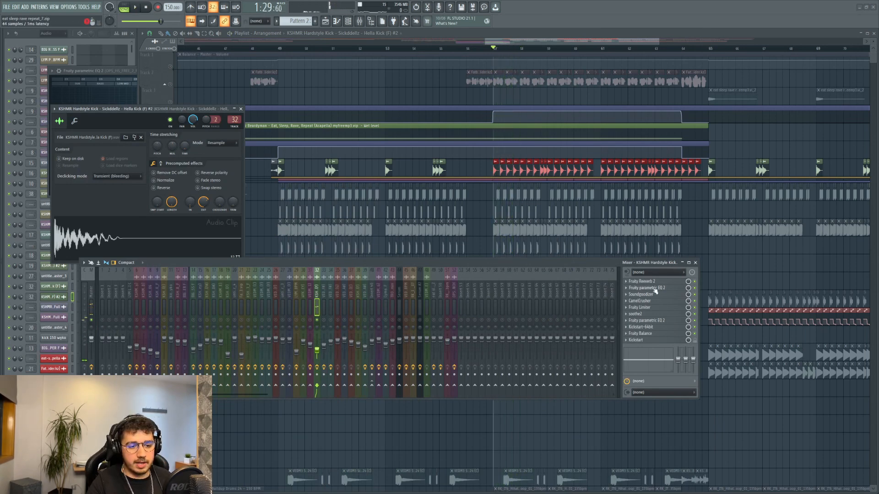
Inspect Fruity Reverb 2 and the first Parametric EQ 2 on insert 32, then play the kick with the insert's effects bypassed.
{"action": "left_click", "coordinate": [646, 288]}
{"action": "left_click", "coordinate": [643, 281]}
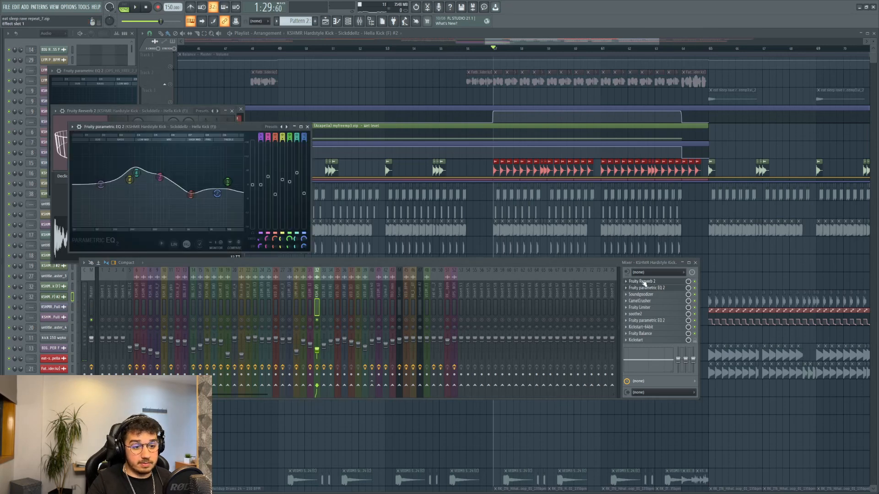
{"action": "left_click", "coordinate": [643, 282]}
{"action": "left_click", "coordinate": [643, 281]}
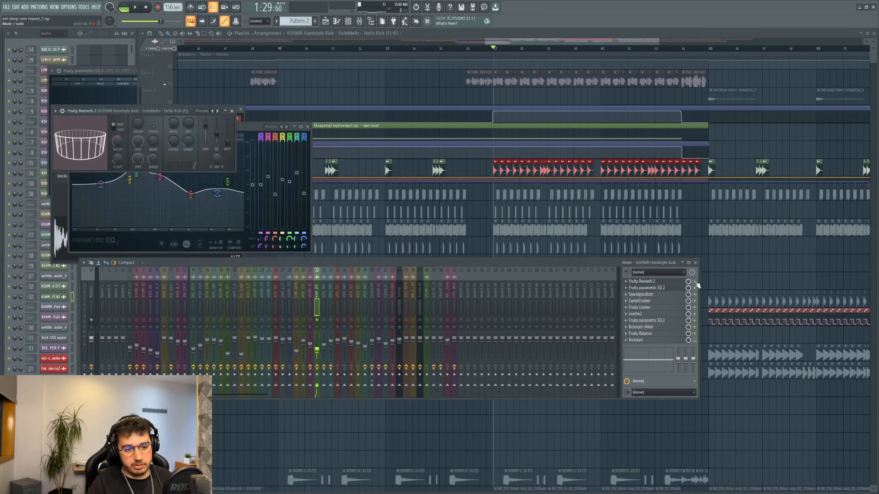
{"action": "key", "text": "space"}
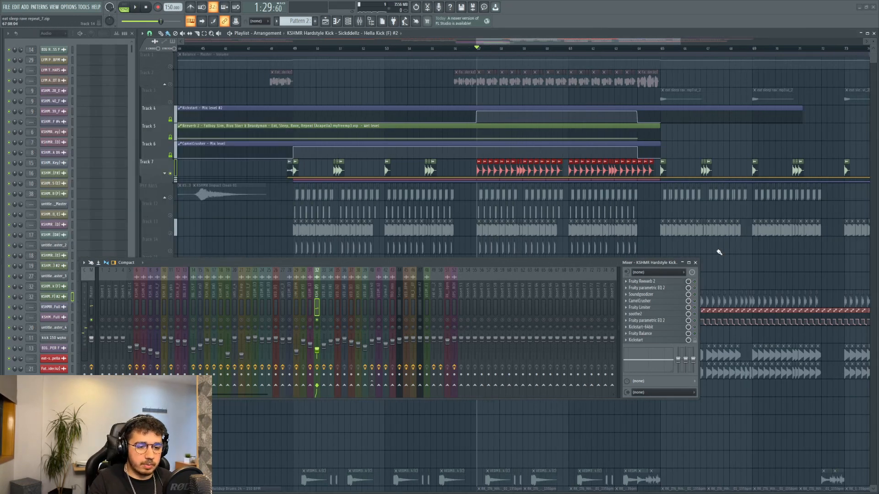
Re-enable and open Fruity Reverb 2, Parametric EQ 2, Soundgoodizer and CamelCrusher one after another while playing the hardstyle kick.
{"action": "left_click", "coordinate": [676, 281]}
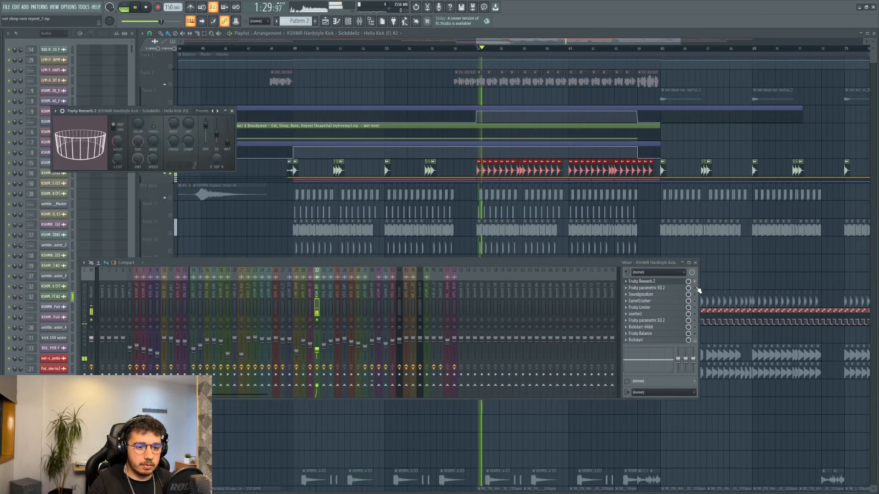
{"action": "left_click", "coordinate": [668, 288]}
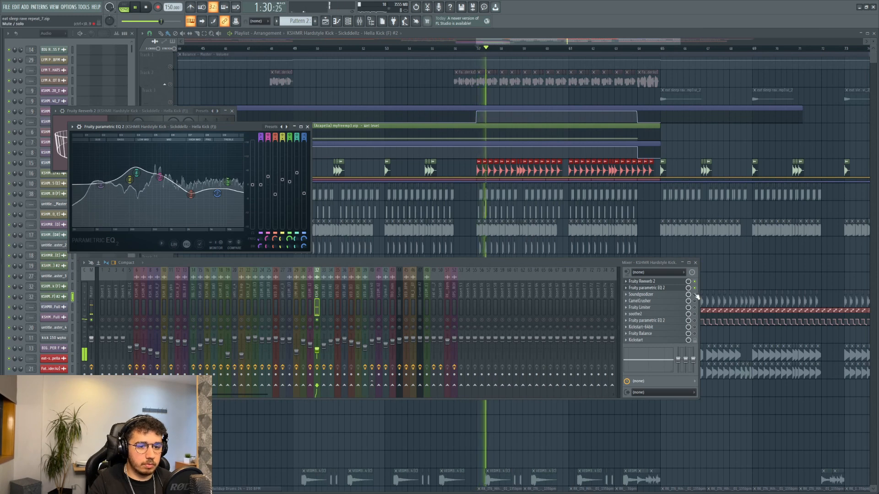
{"action": "left_click", "coordinate": [664, 295]}
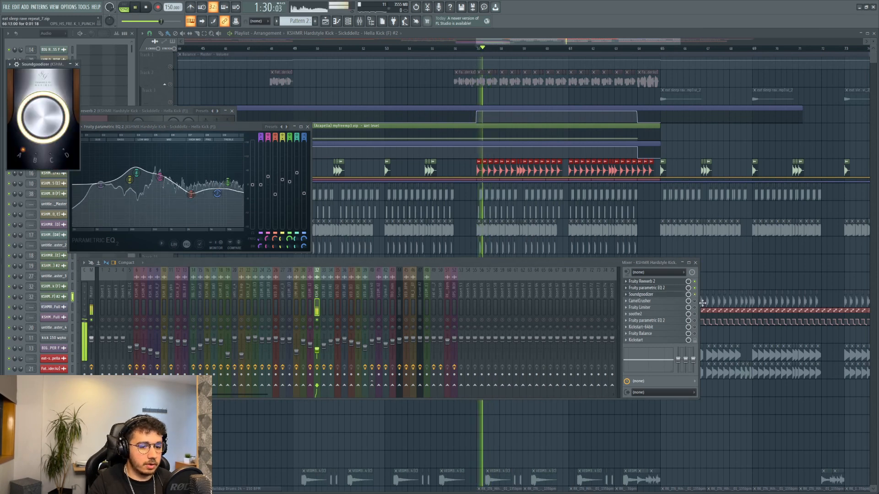
{"action": "left_click", "coordinate": [677, 301]}
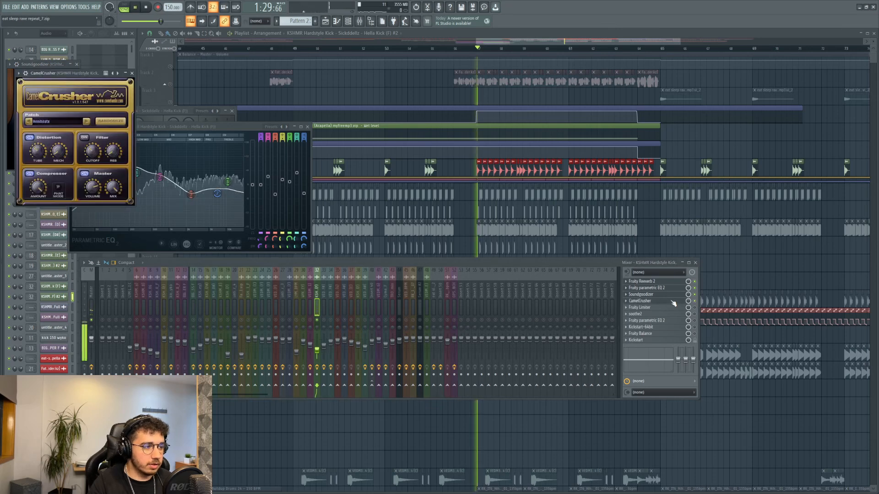
{"action": "key", "text": "space"}
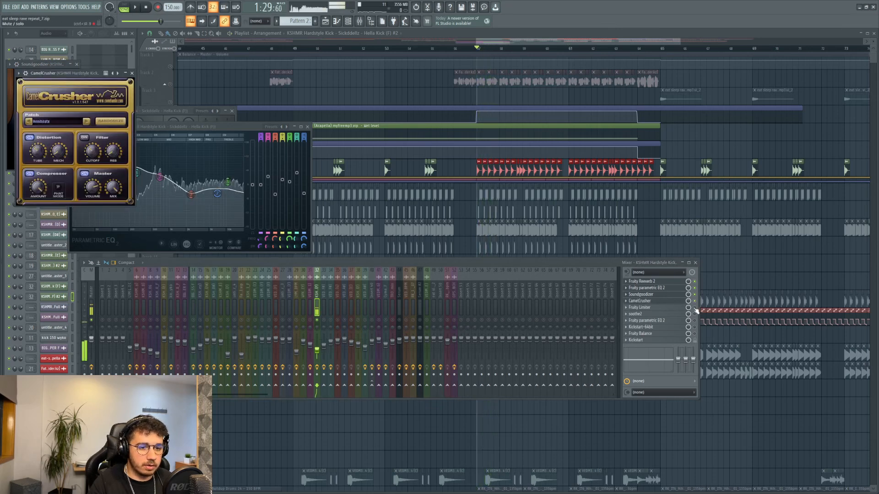
Re-enable Fruity Limiter, soothe2 and the second Parametric EQ 2 on the insert while playing the hardstyle kick.
{"action": "left_click", "coordinate": [663, 308]}
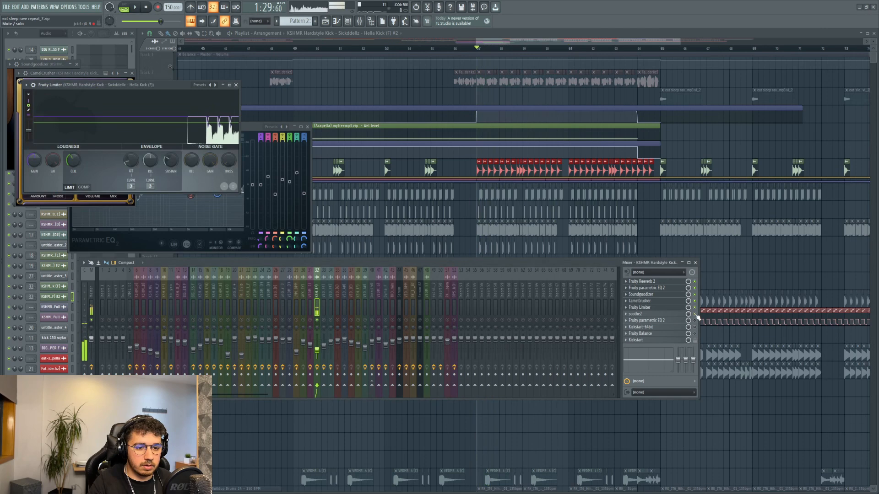
{"action": "key", "text": "space"}
{"action": "left_click", "coordinate": [663, 320]}
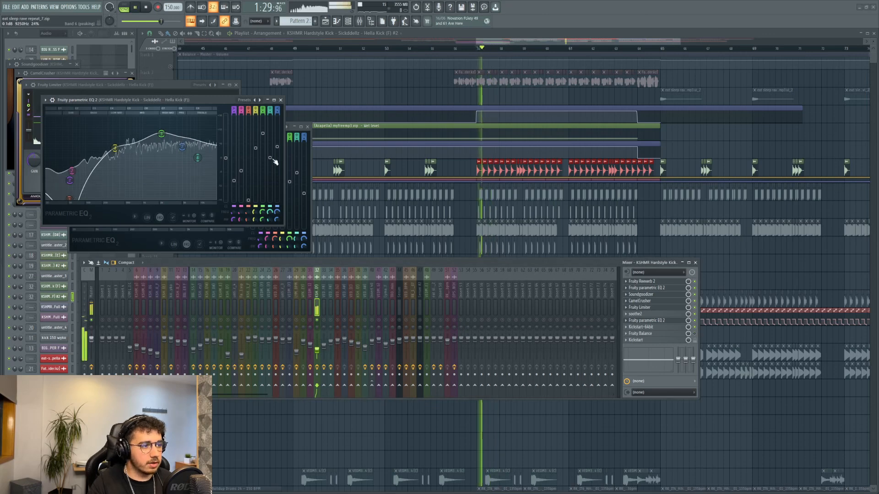
{"action": "key", "text": "space"}
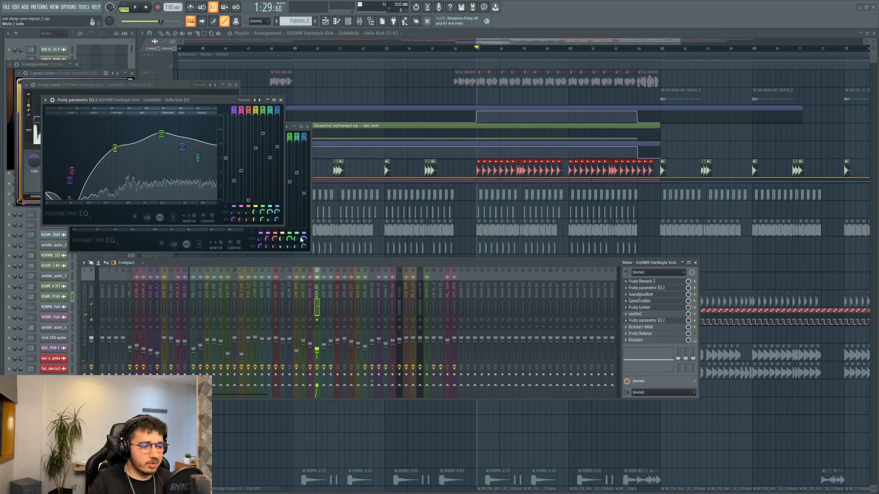
Unsolo mixer insert 32 and all playlist tracks, then play the second half of the drop with every layer.
{"action": "right_click", "coordinate": [317, 321]}
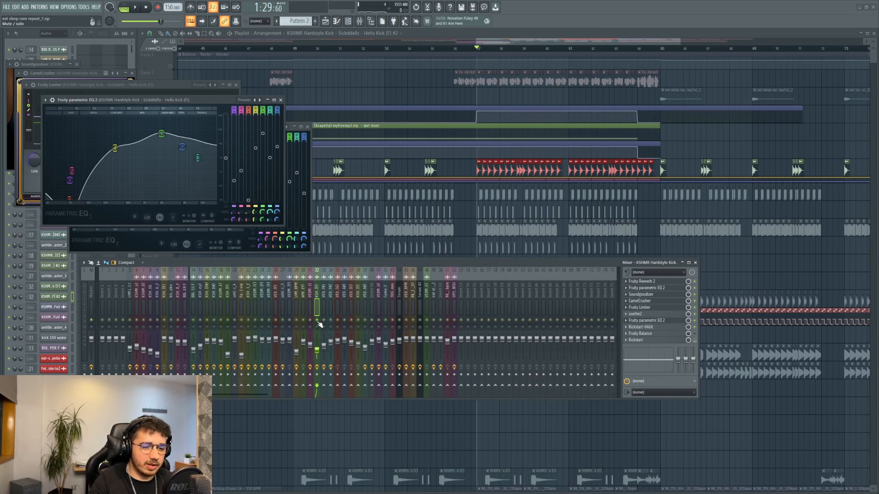
{"action": "right_click", "coordinate": [317, 321]}
{"action": "right_click", "coordinate": [317, 320]}
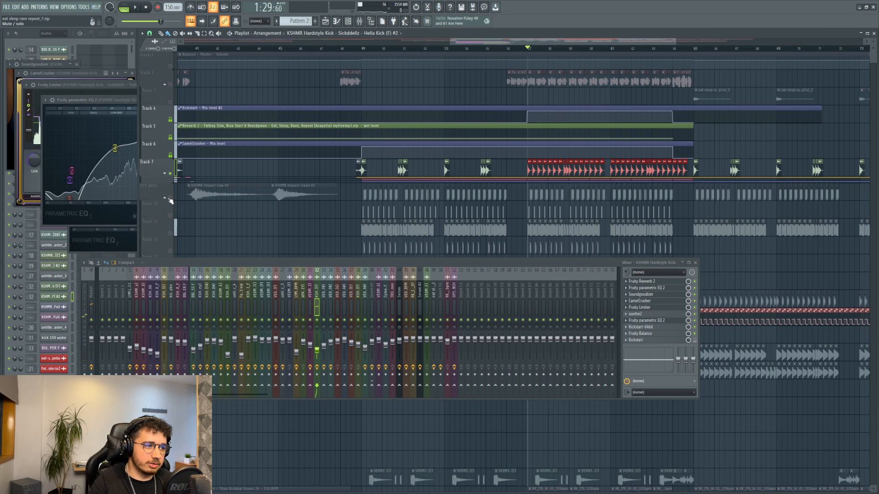
{"action": "right_click", "coordinate": [169, 198]}
{"action": "key", "text": "space"}
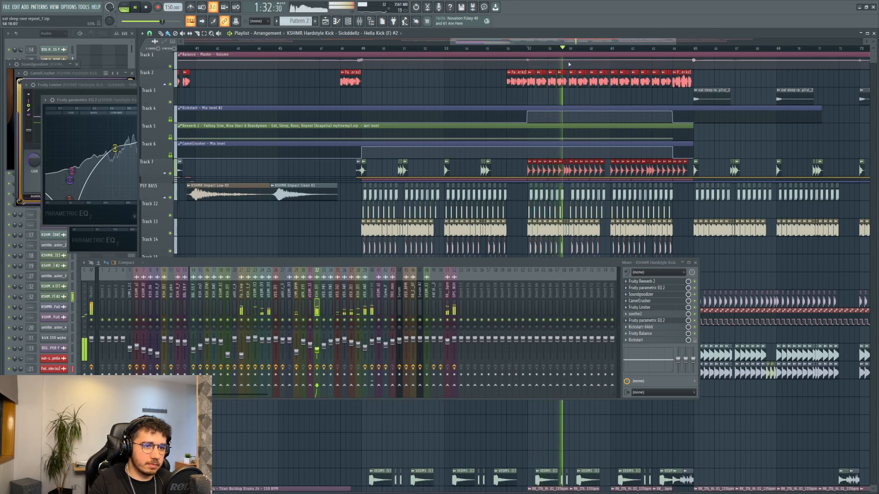
{"action": "left_click_drag", "start_coordinate": [568, 42], "coordinate": [589, 44]}
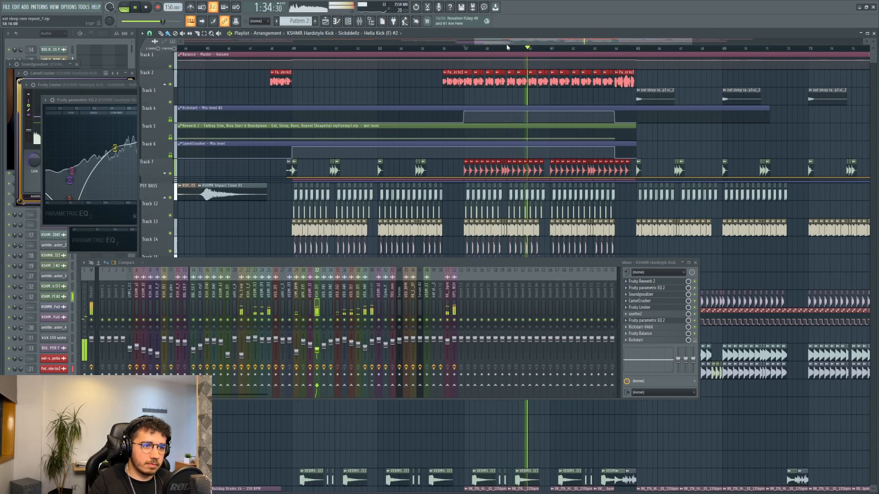
{"action": "scroll", "coordinate": [384, 165], "scroll_direction": "down", "scroll_amount": 3}
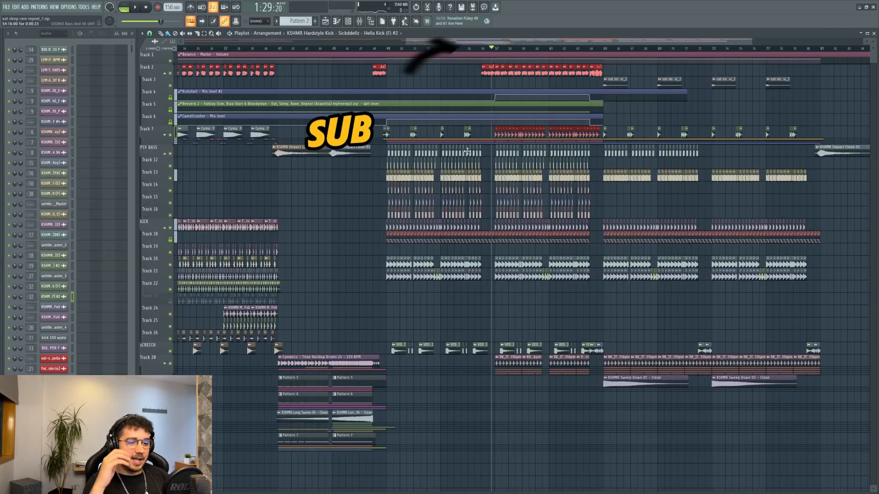